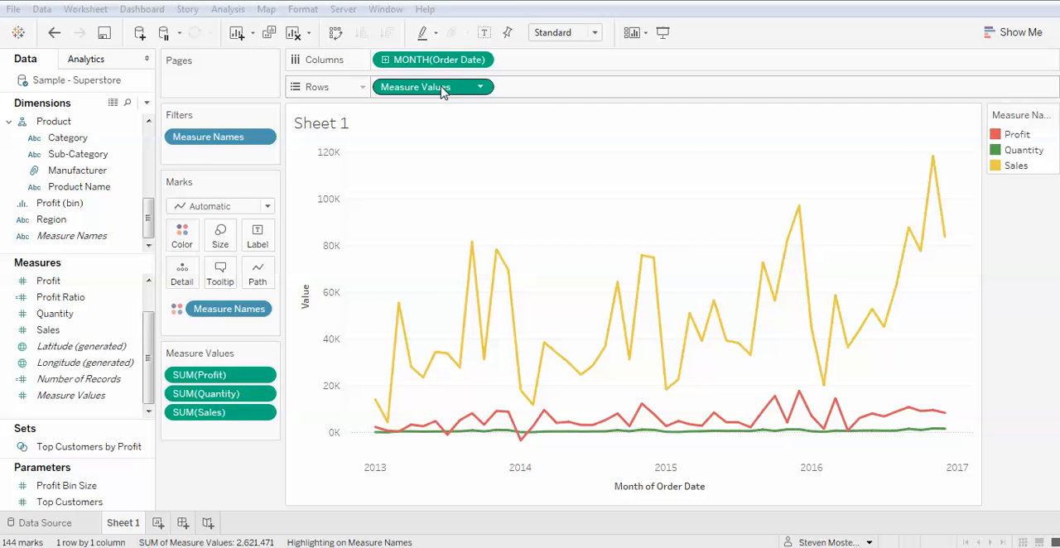
- Add a second Measure Values pill to Rows beside the existing one
left_click_drag(442, 90, 568, 93)
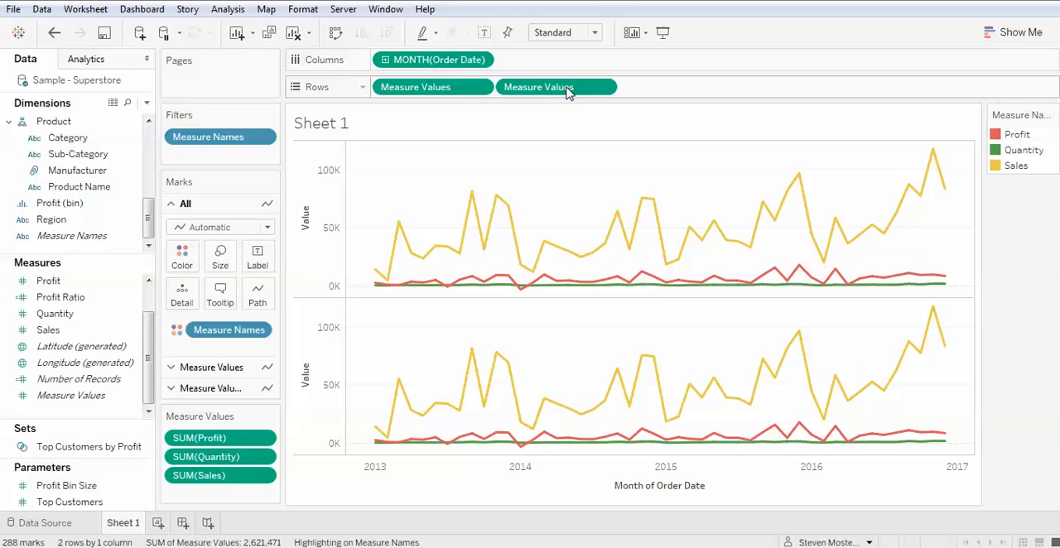
left_click(53, 32)
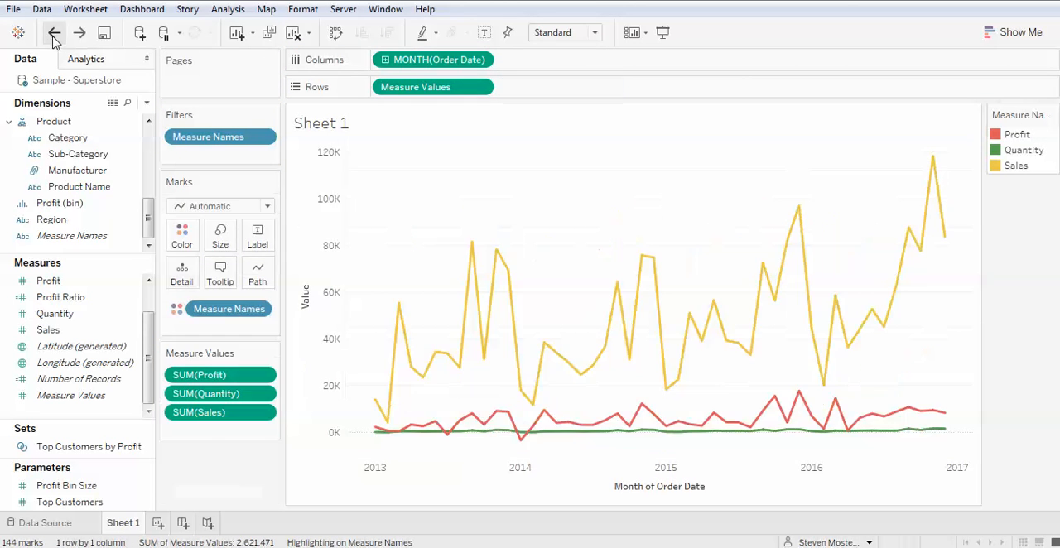
left_click(116, 394)
left_click_drag(116, 394, 568, 88)
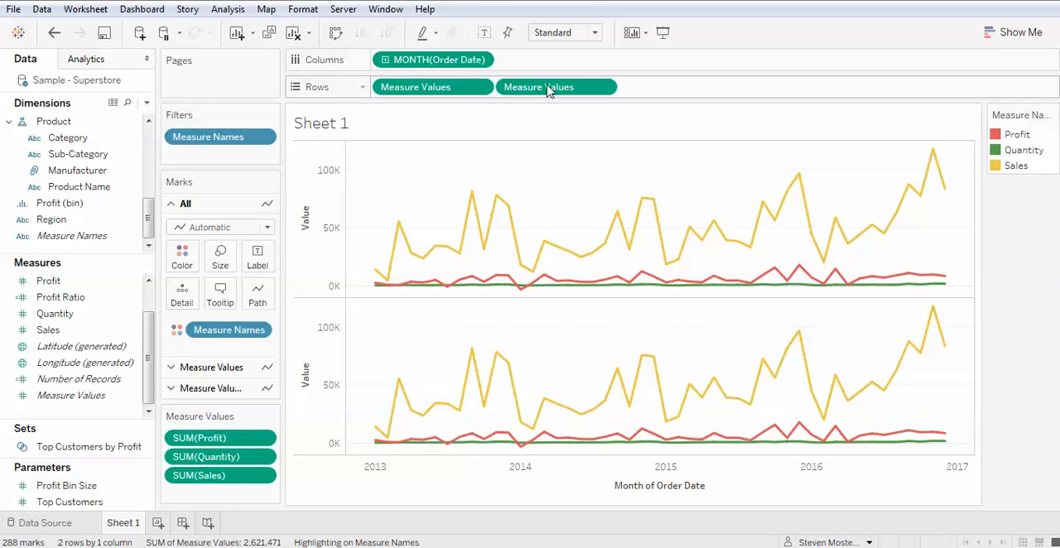
- Change the mark type of the second Measure Values chart to Shape
left_click(211, 369)
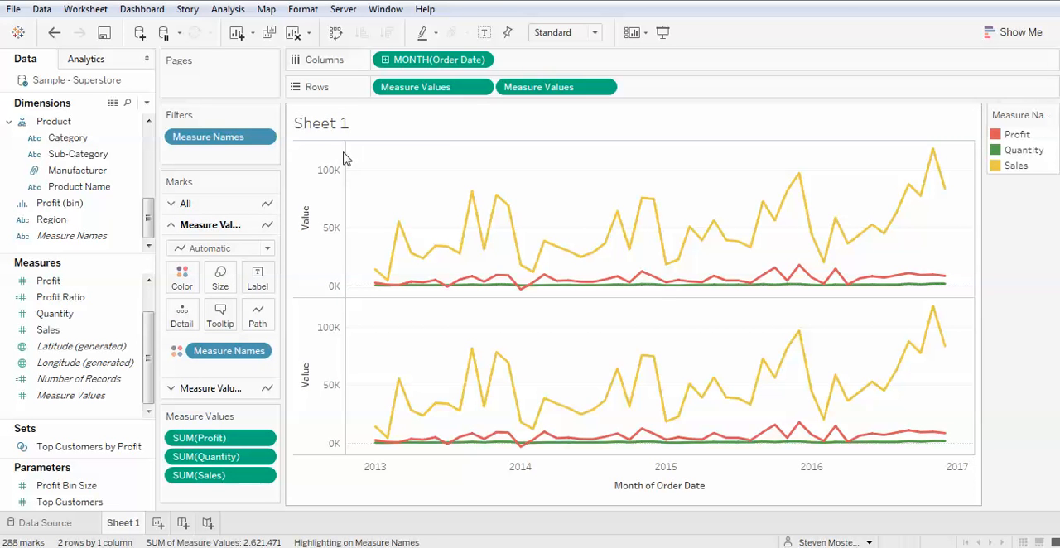
mouse_move(697, 255)
left_click(236, 391)
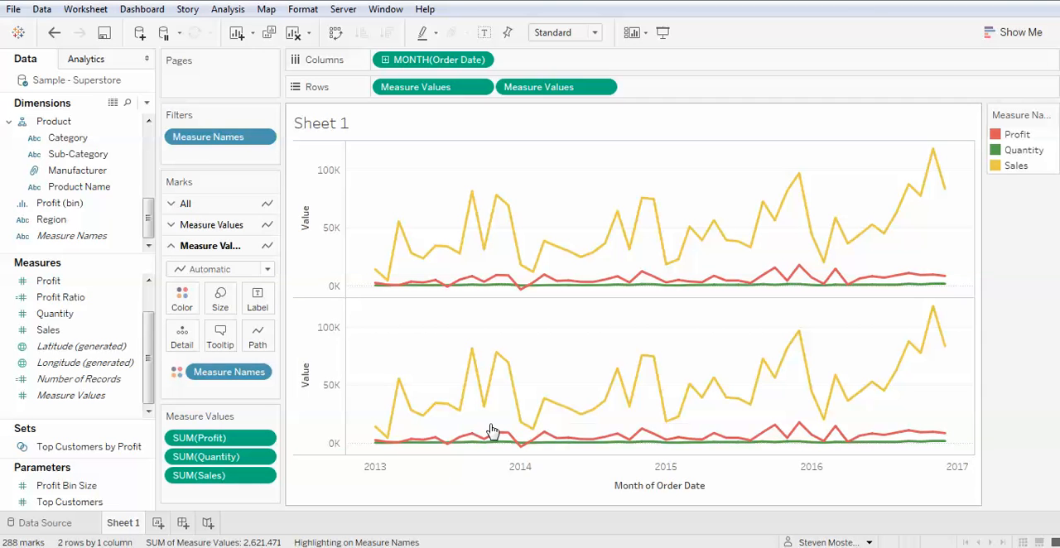
mouse_move(522, 420)
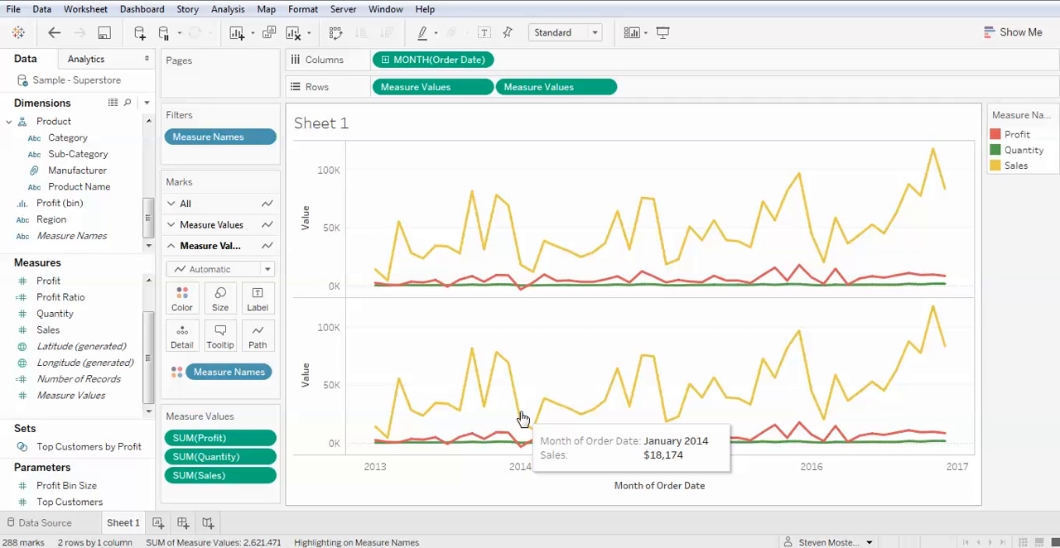
left_click(267, 270)
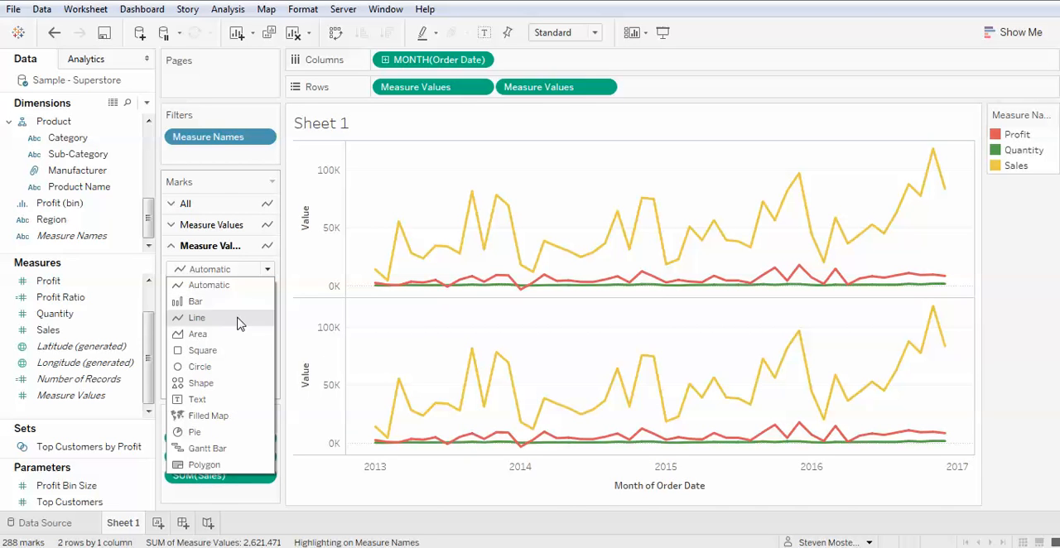
left_click(201, 382)
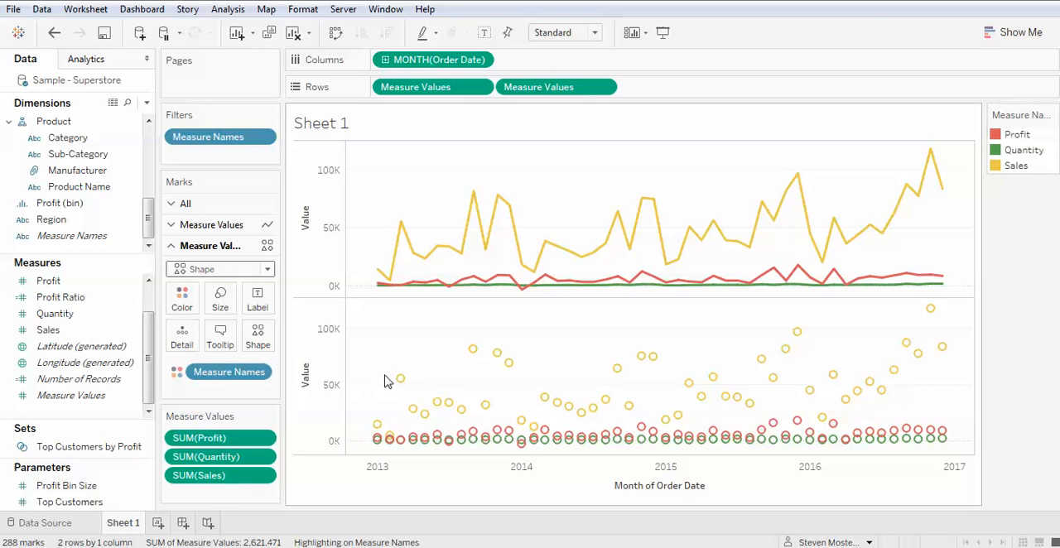
- Assign Measure Names to Shape for the second Measure Values marks while keeping it on Color
mouse_move(477, 366)
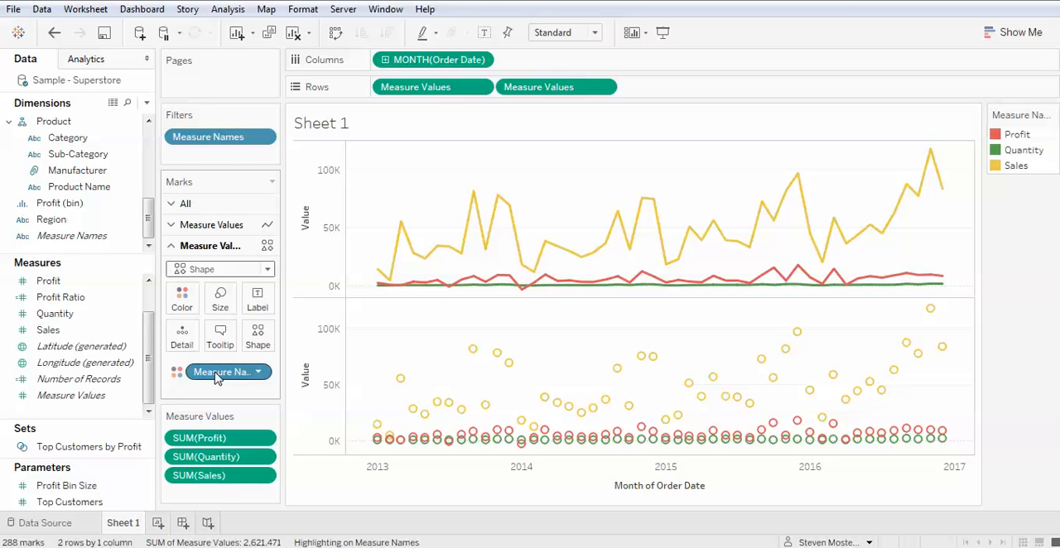
left_click_drag(217, 377, 261, 341)
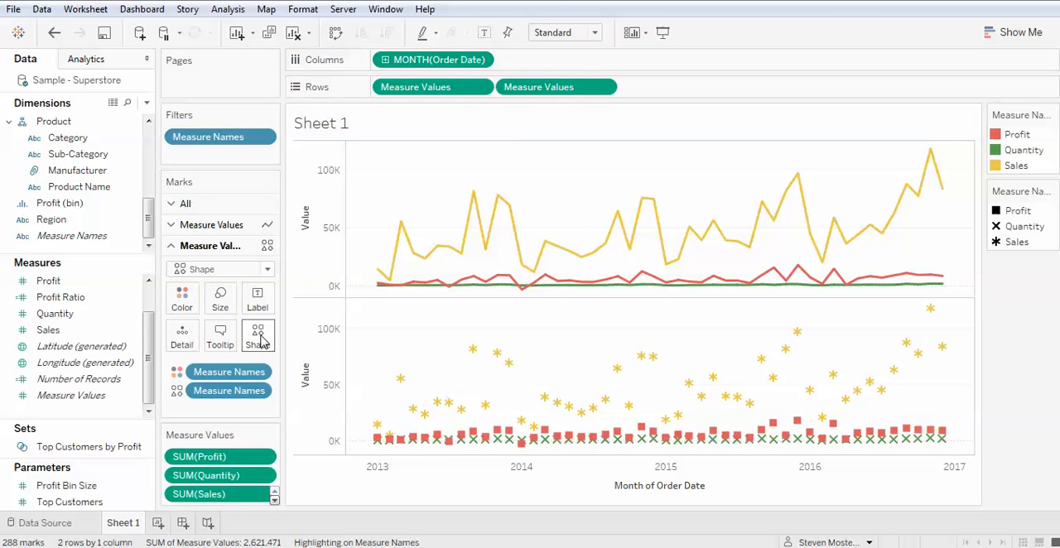
key("ctrl+z")
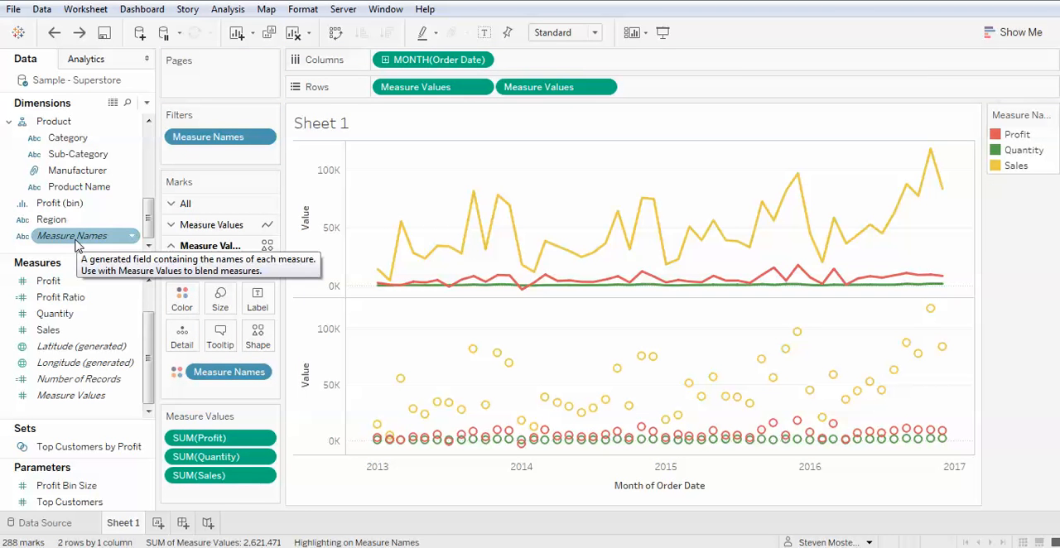
left_click_drag(76, 242, 261, 346)
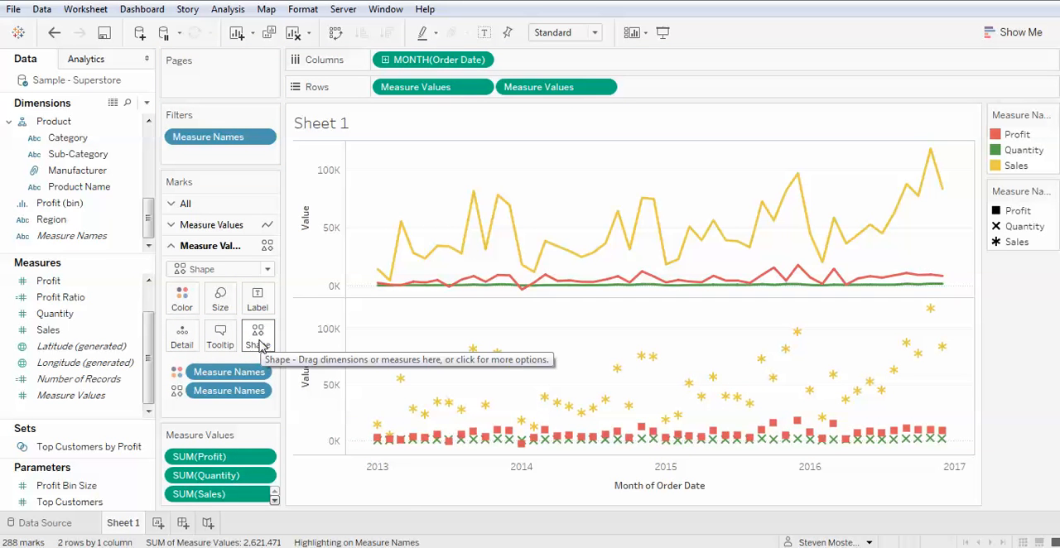
- Assign the open circle shape to Profit and the open square to Quantity from the Default palette
left_click(259, 339)
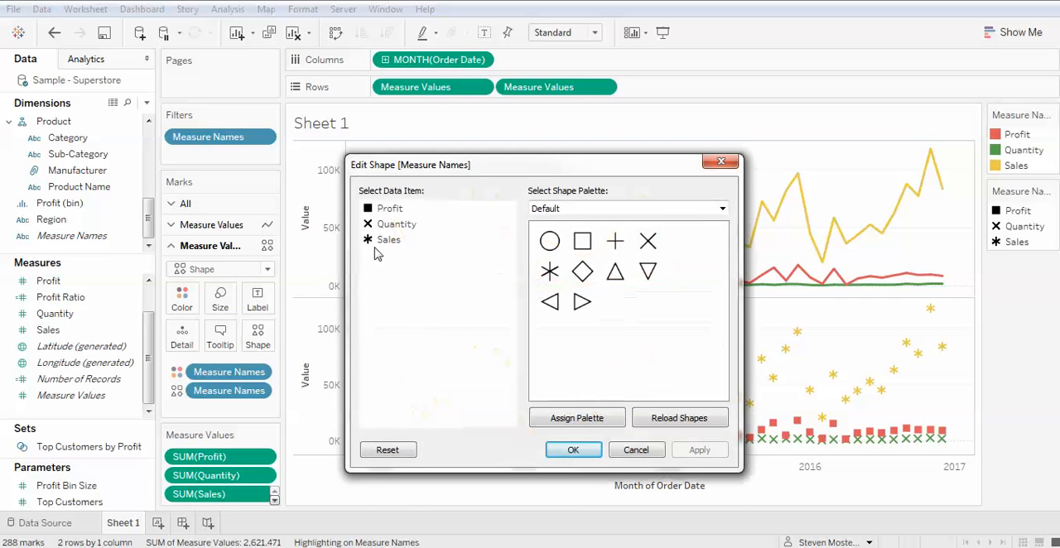
left_click(388, 212)
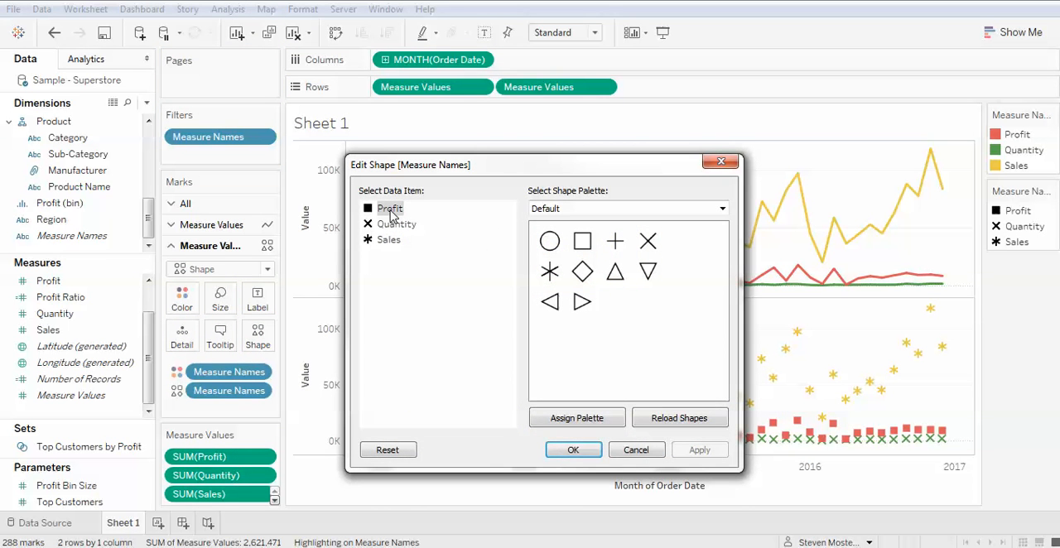
left_click(549, 241)
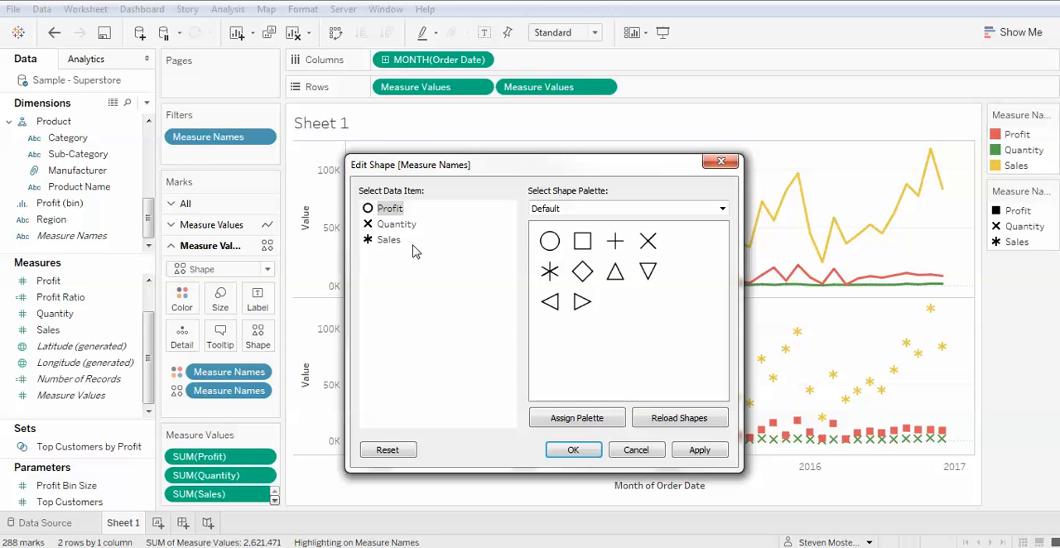
left_click(389, 224)
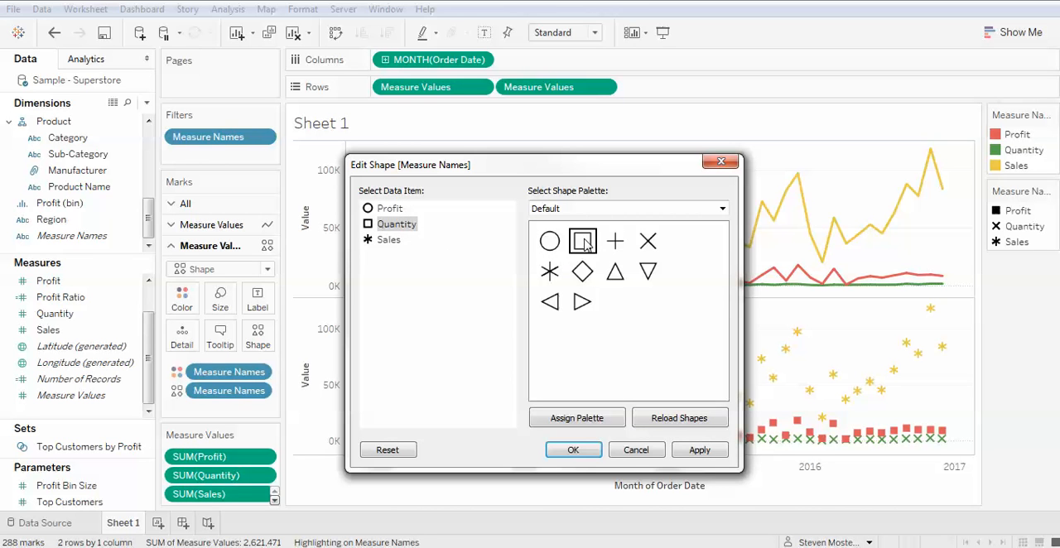
left_click(627, 208)
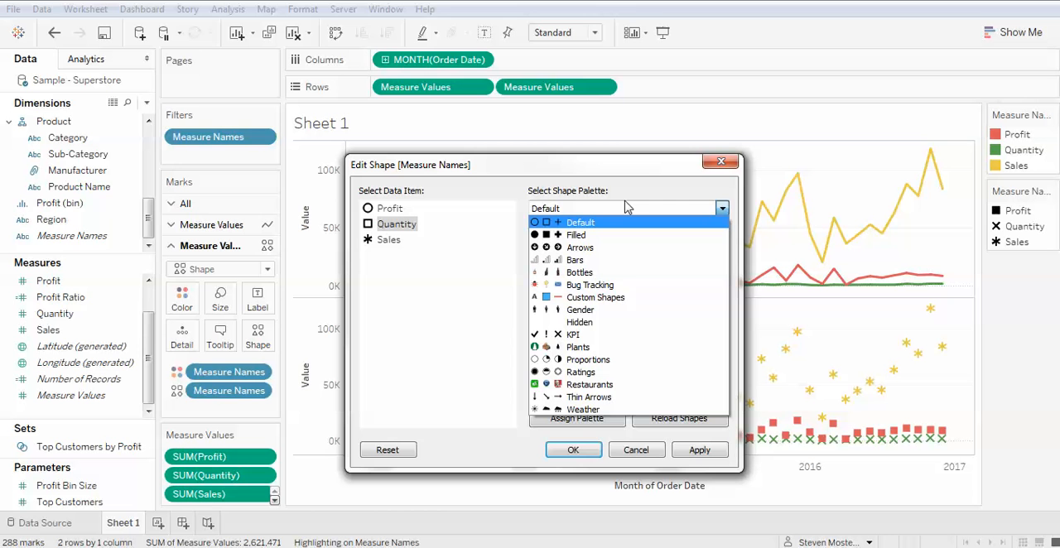
left_click(613, 176)
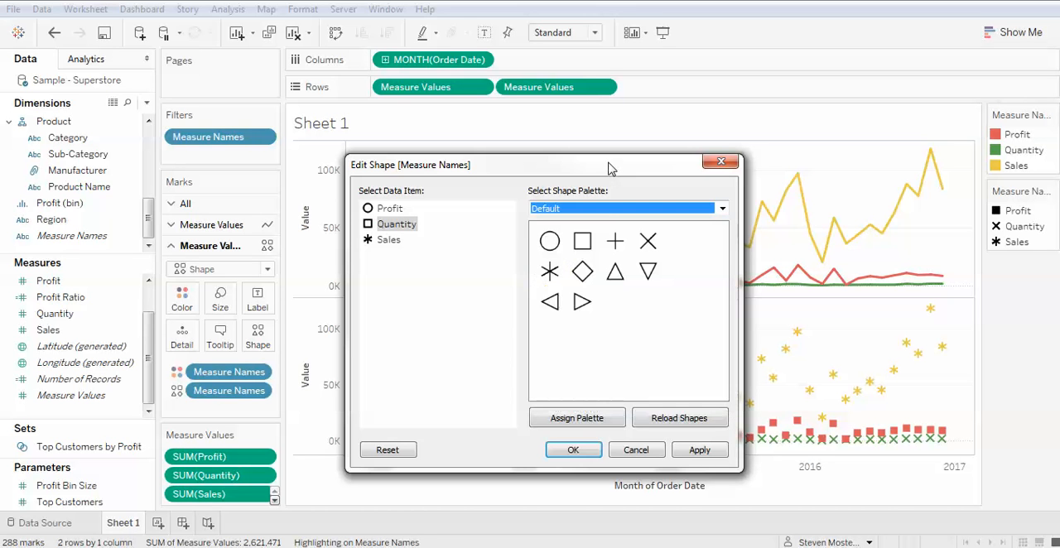
left_click(573, 452)
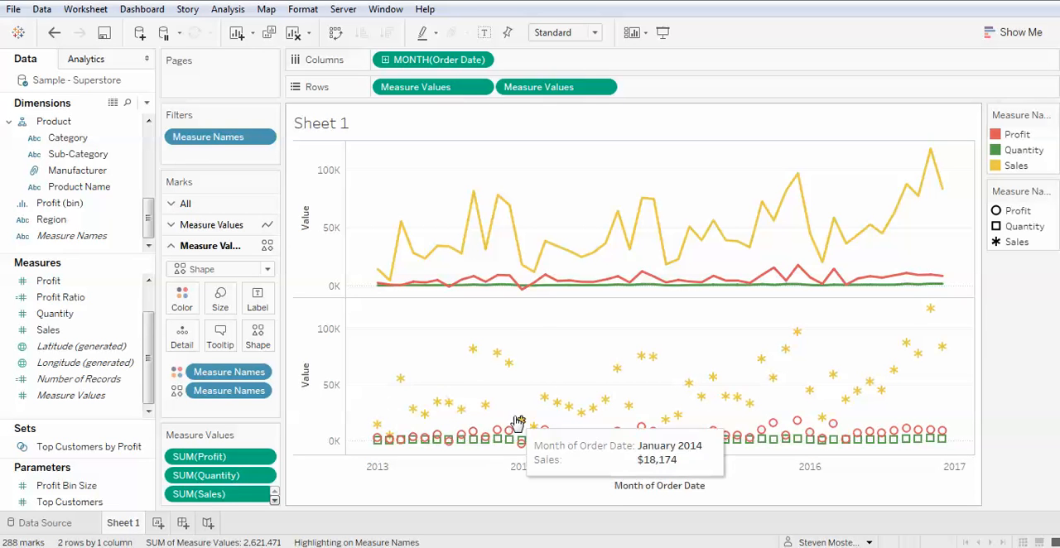
- Combine the two Measure Values charts into one by making the second a dual axis
mouse_move(499, 207)
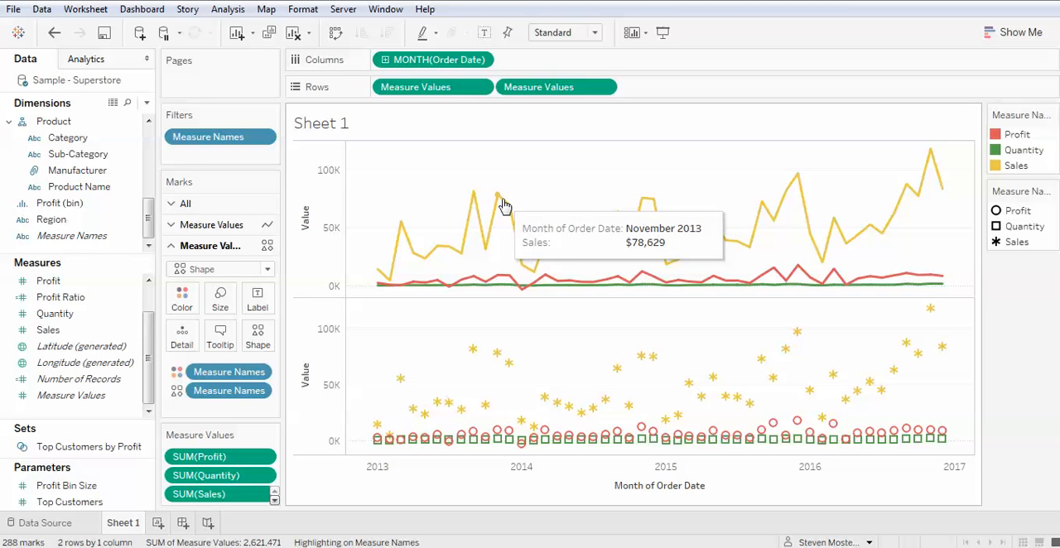
left_click(603, 87)
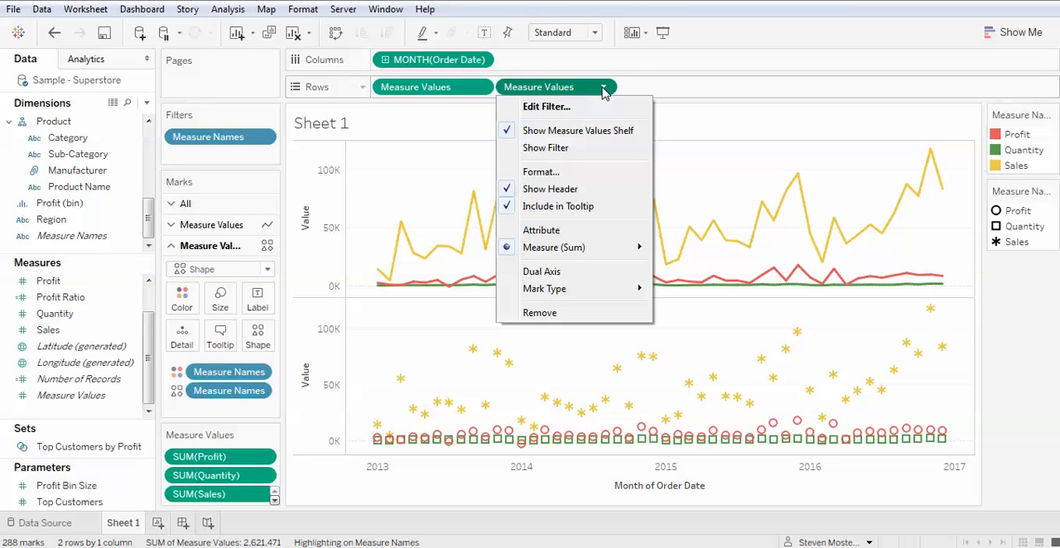
left_click(550, 271)
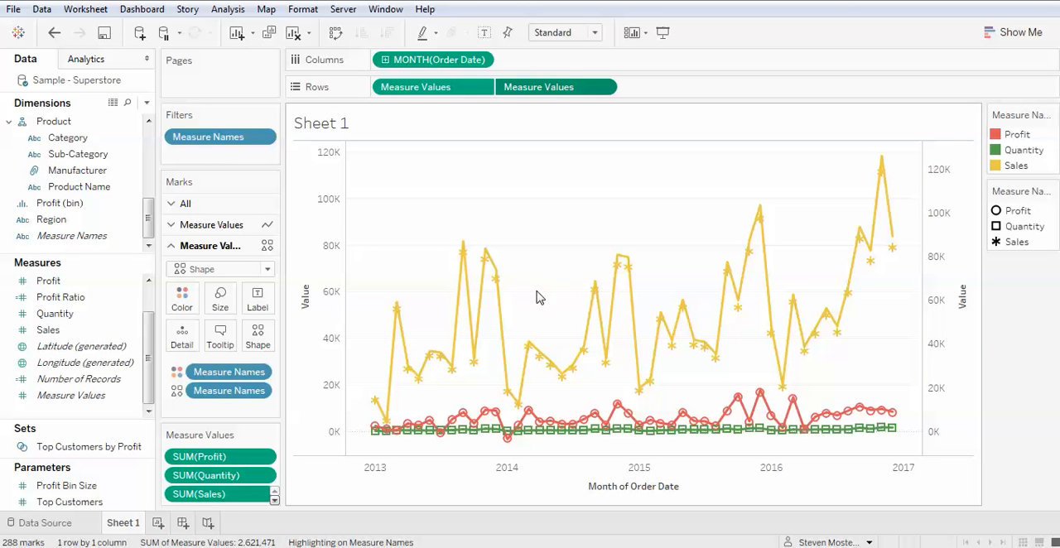
- Synchronize the secondary Value axis with the primary one and hide its header
mouse_move(461, 282)
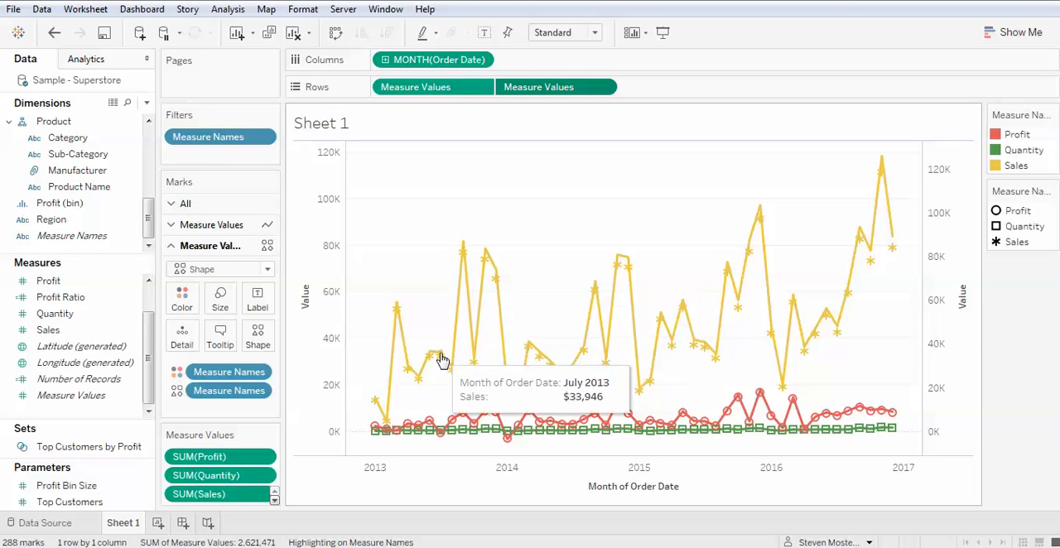
mouse_move(733, 281)
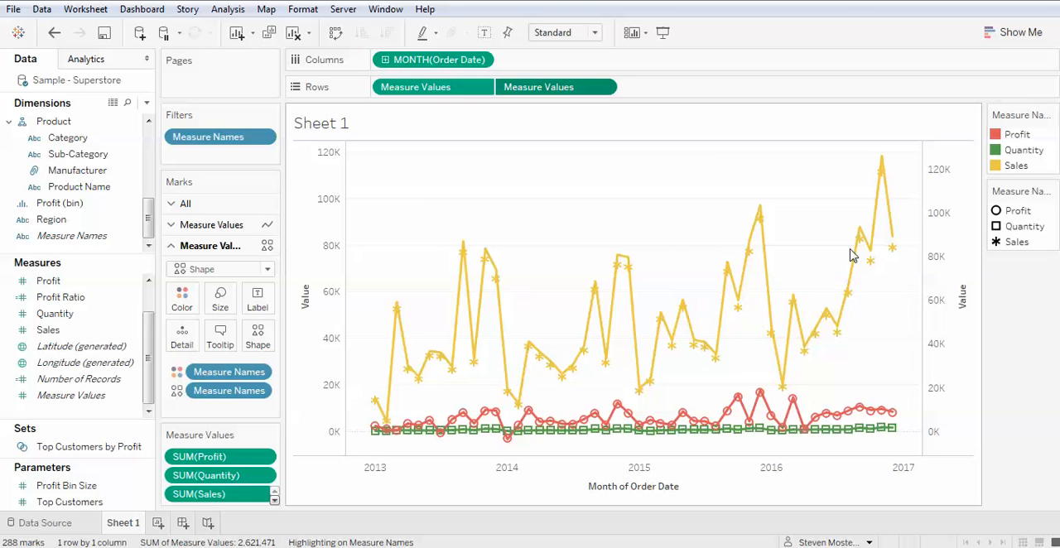
left_click(951, 233)
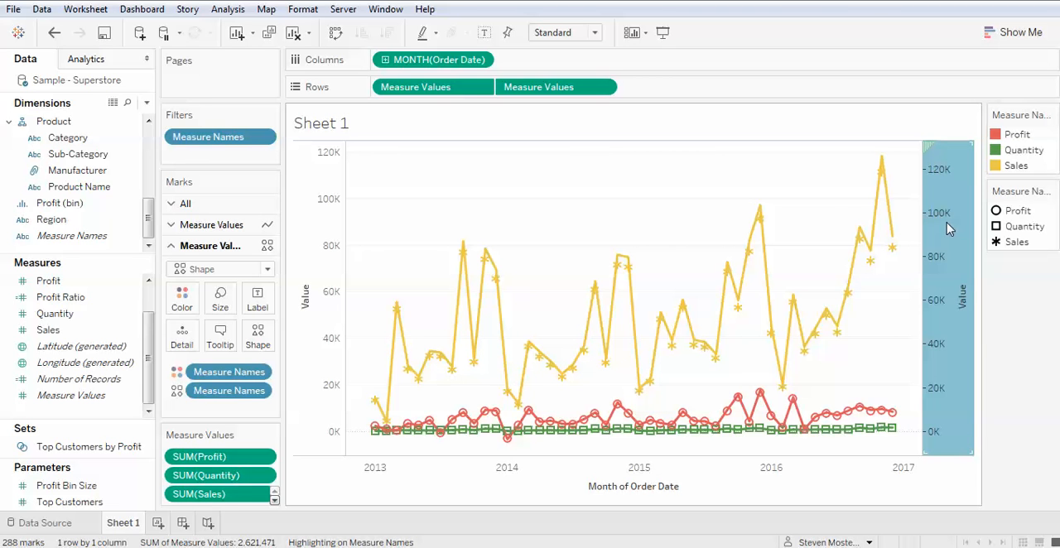
right_click(950, 231)
left_click(978, 318)
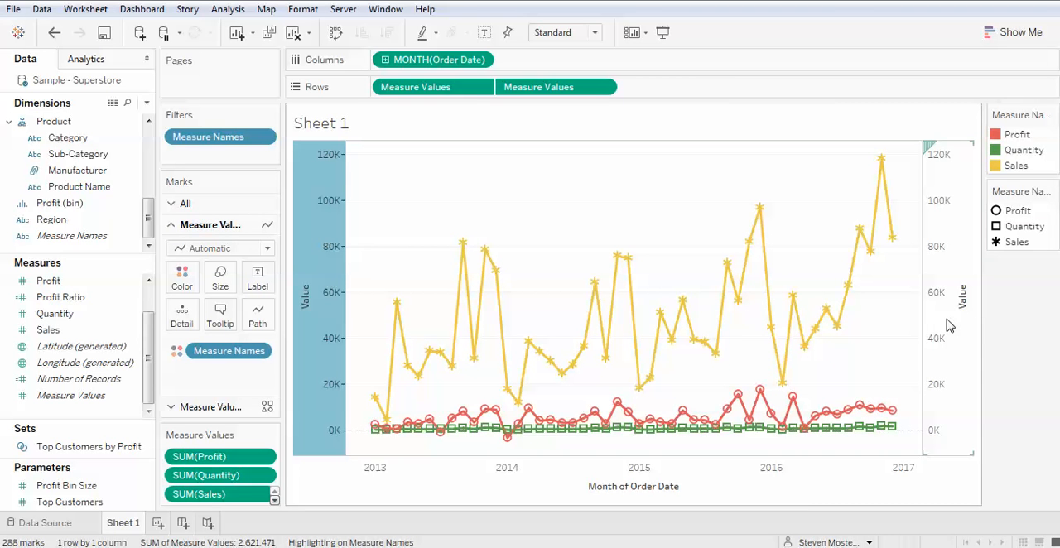
right_click(950, 325)
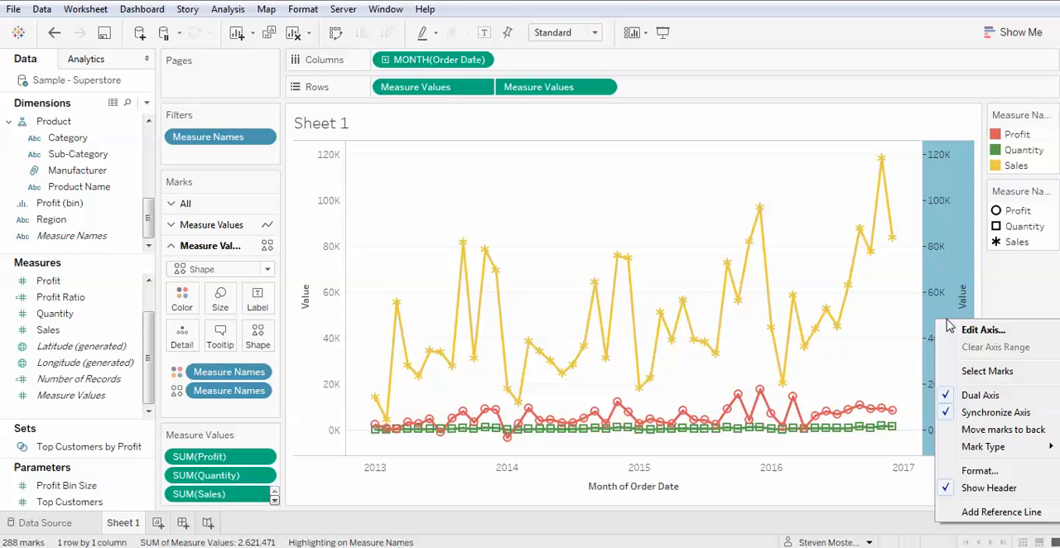
left_click(978, 491)
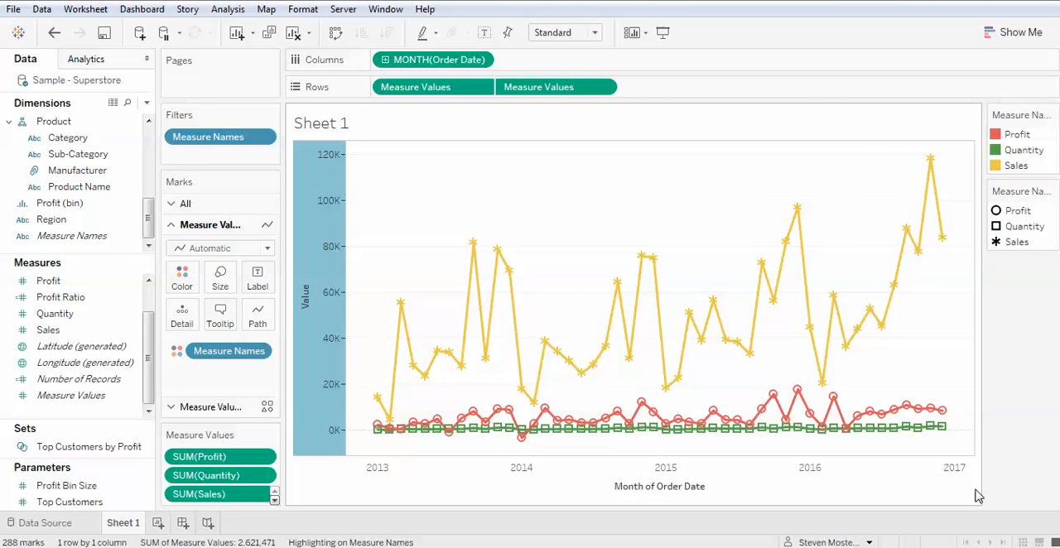
- Enlarge the shape marks slightly and make the line marks of the first Measure Values thinner
left_click(267, 405)
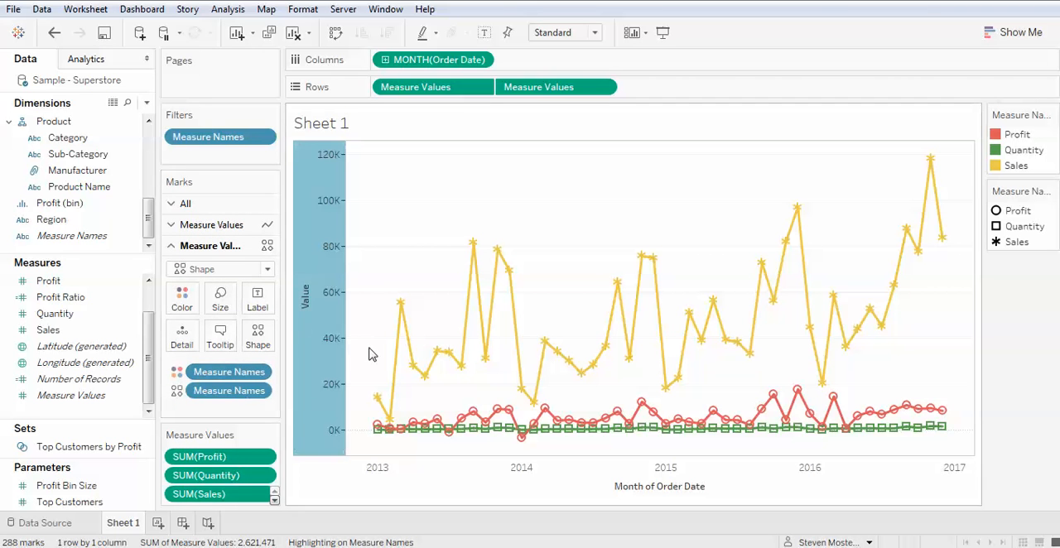
left_click(220, 306)
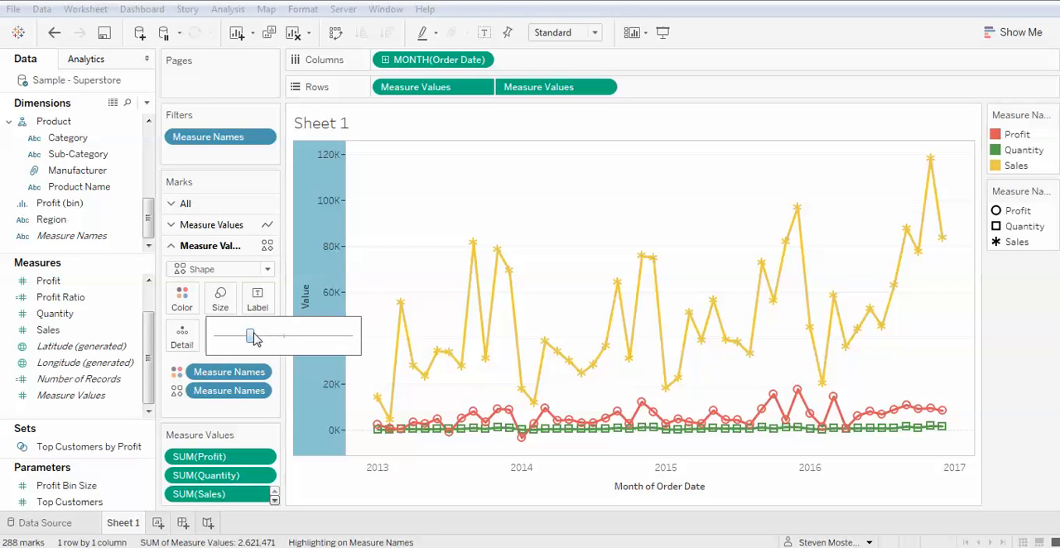
mouse_move(251, 335)
left_mouse_down()
mouse_move(274, 340)
mouse_move(253, 338)
left_mouse_up()
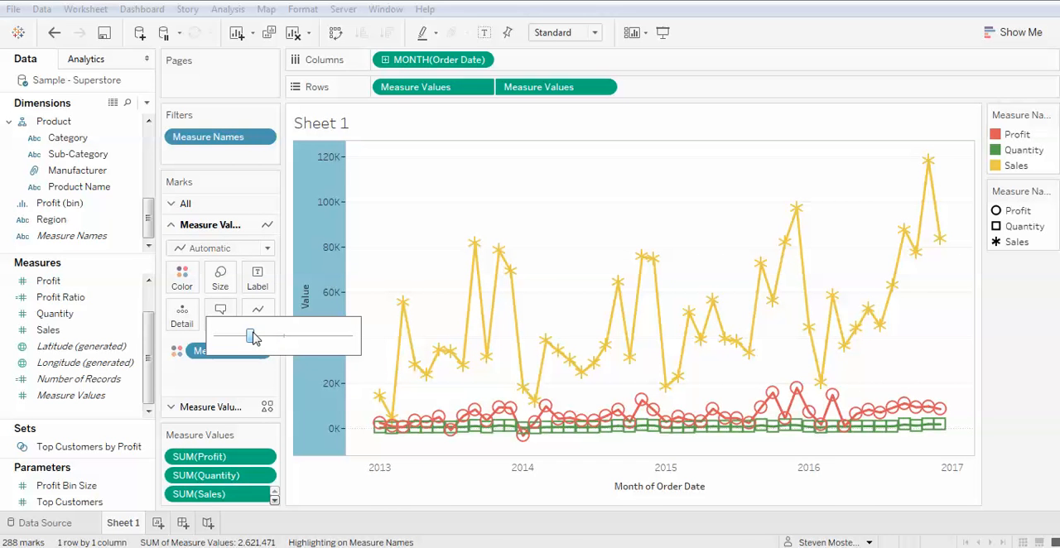
left_click_drag(251, 337, 238, 338)
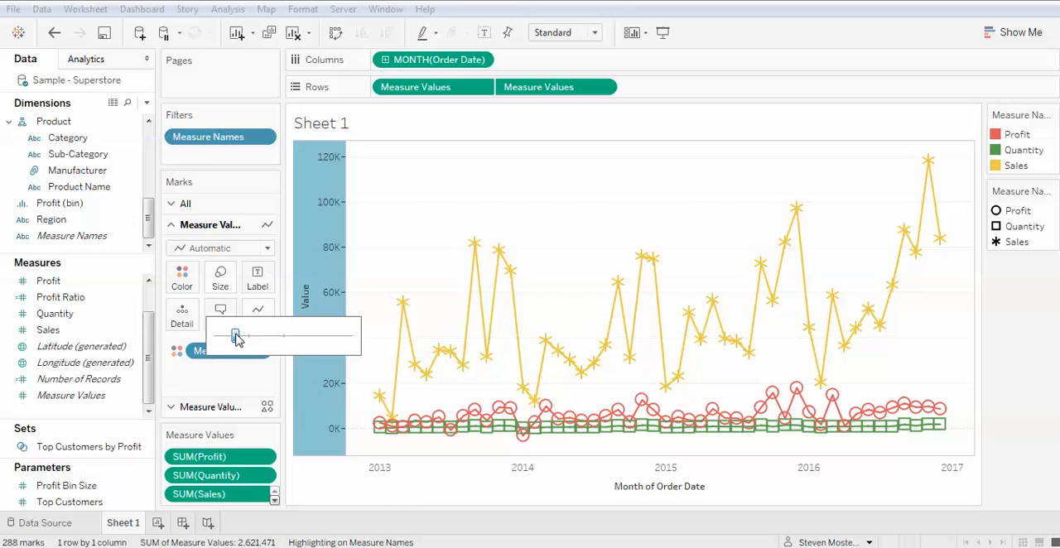
- Reduce the size of the shape marks on the second Measure Values
left_click(211, 406)
left_click(228, 303)
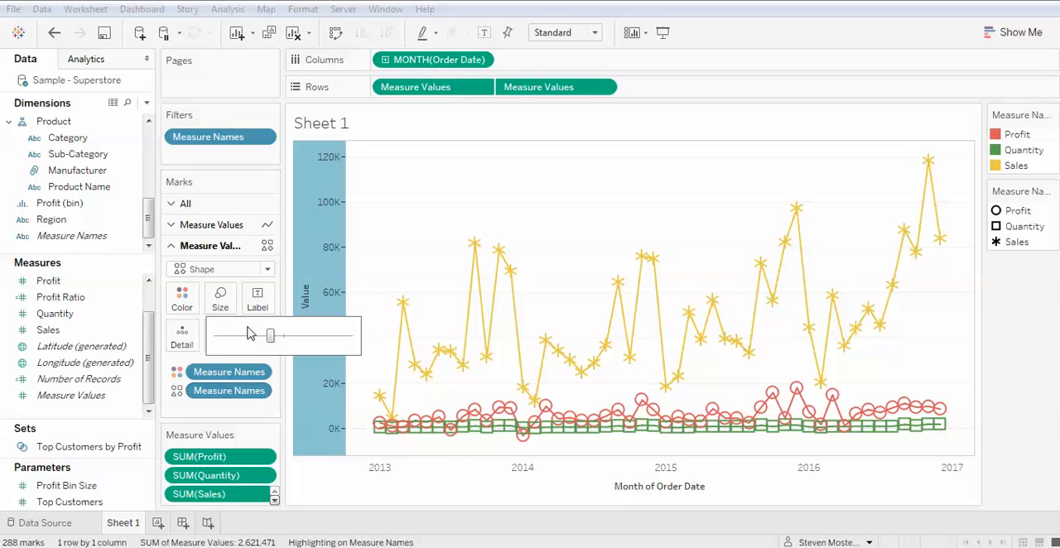
left_click_drag(270, 337, 246, 340)
left_click(1012, 297)
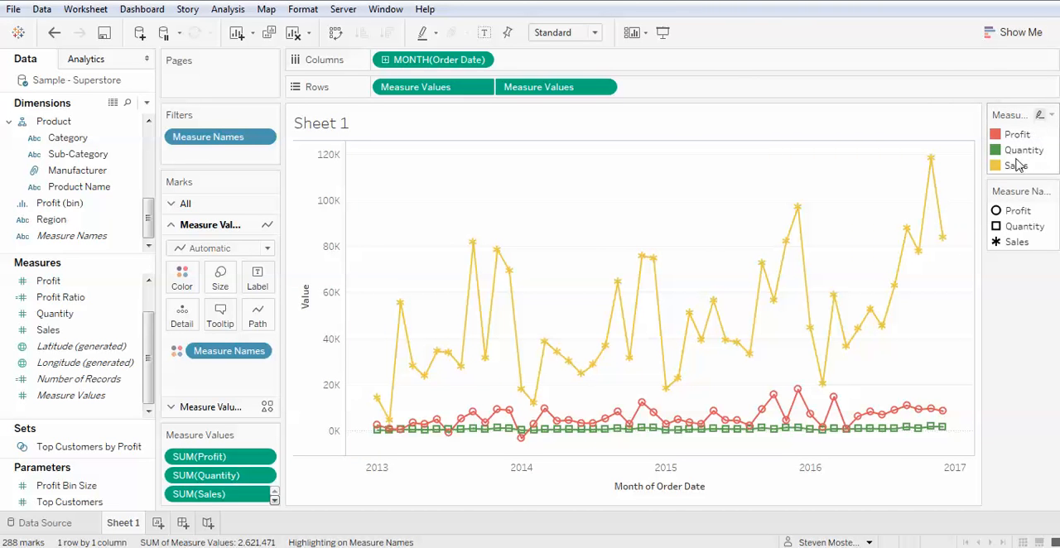
- Highlight the Profit series through the shape legend
left_click(1014, 213)
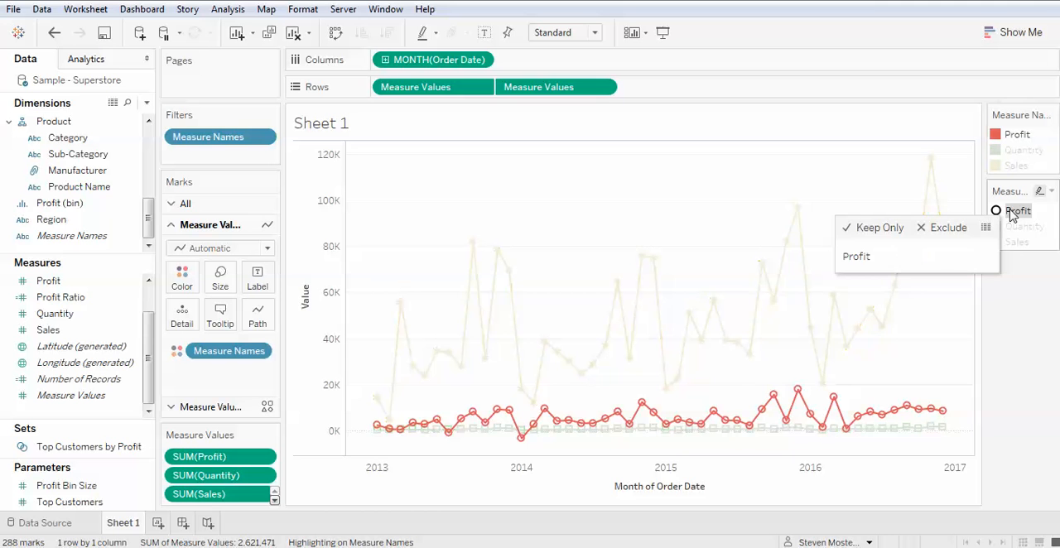
- Highlight Quantity and Sales in turn through the shape legend, and Quantity, Profit and Quantity again through the color legend
left_click(1018, 226)
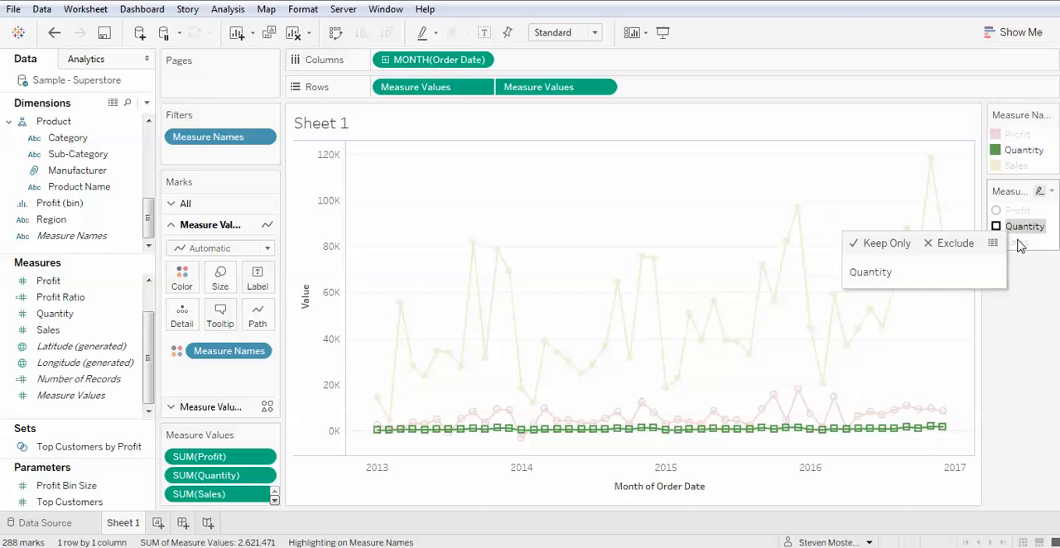
left_click(1016, 242)
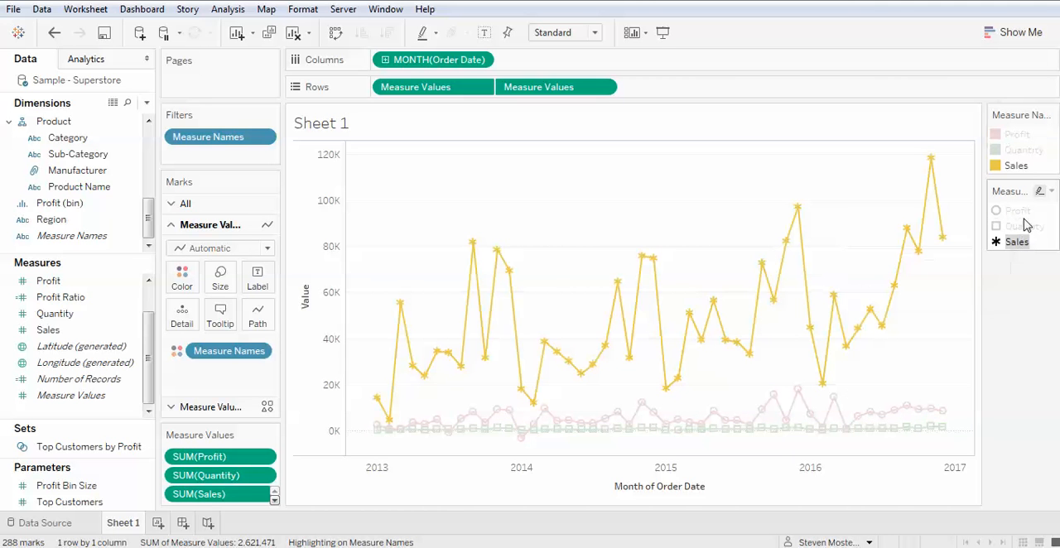
left_click(1015, 149)
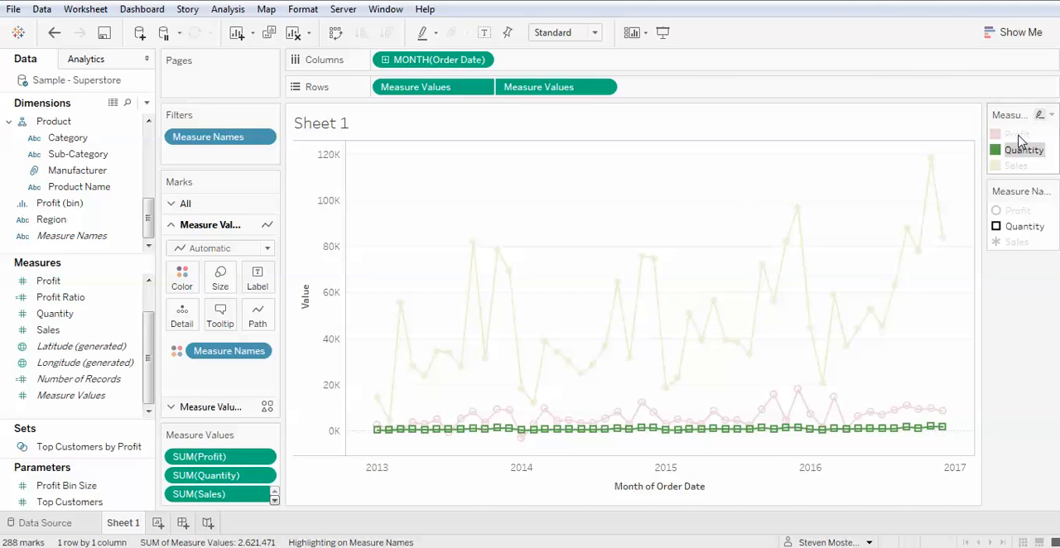
left_click(1017, 133)
left_click(1019, 150)
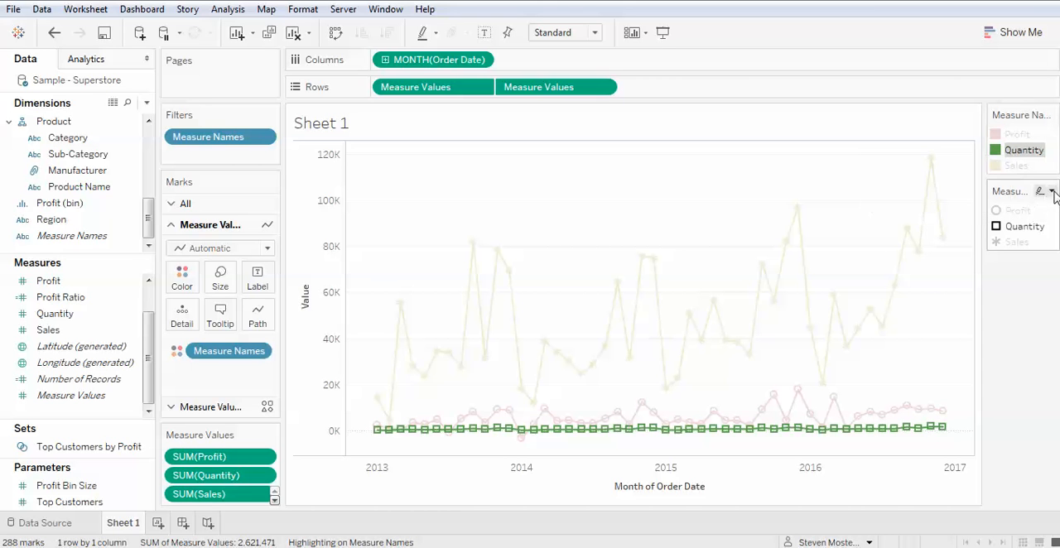
- Hide the redundant shape legend for Measure Names, keeping only the color legend beside the chart
left_click(1051, 192)
left_click(970, 308)
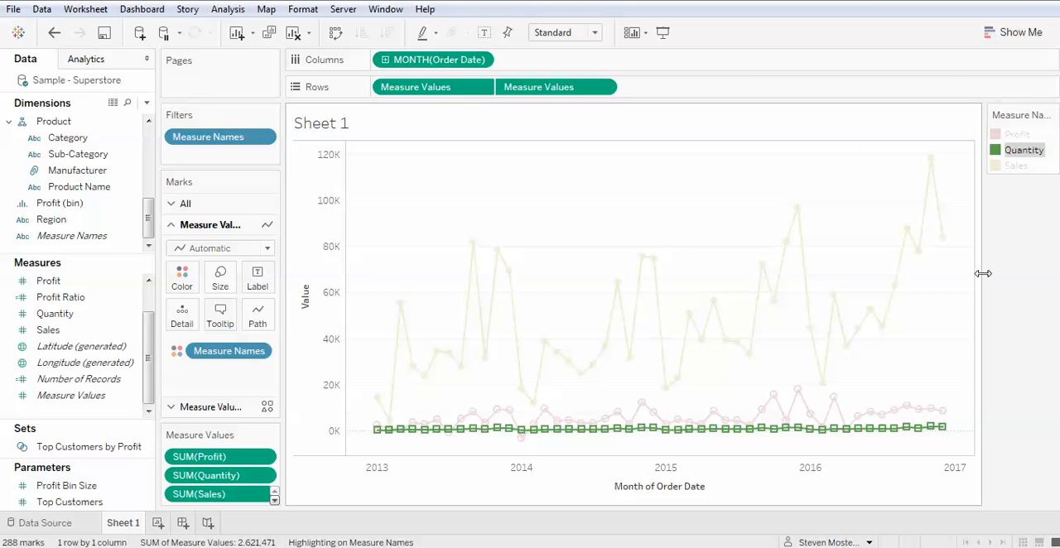
- Highlight Sales, Quantity and Profit one after another through the color legend, and clear the highlighting at the end
left_click(1012, 166)
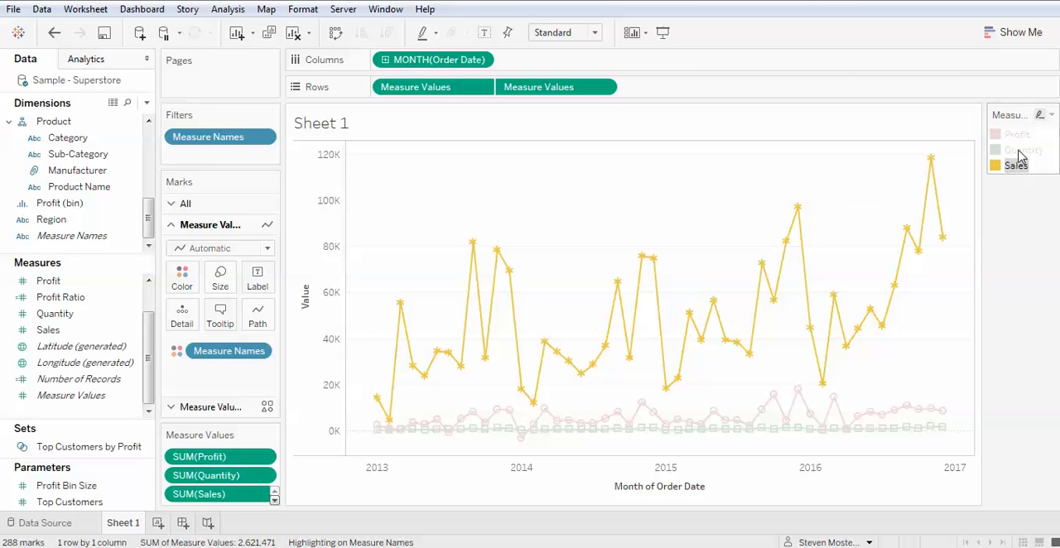
left_click(1020, 152)
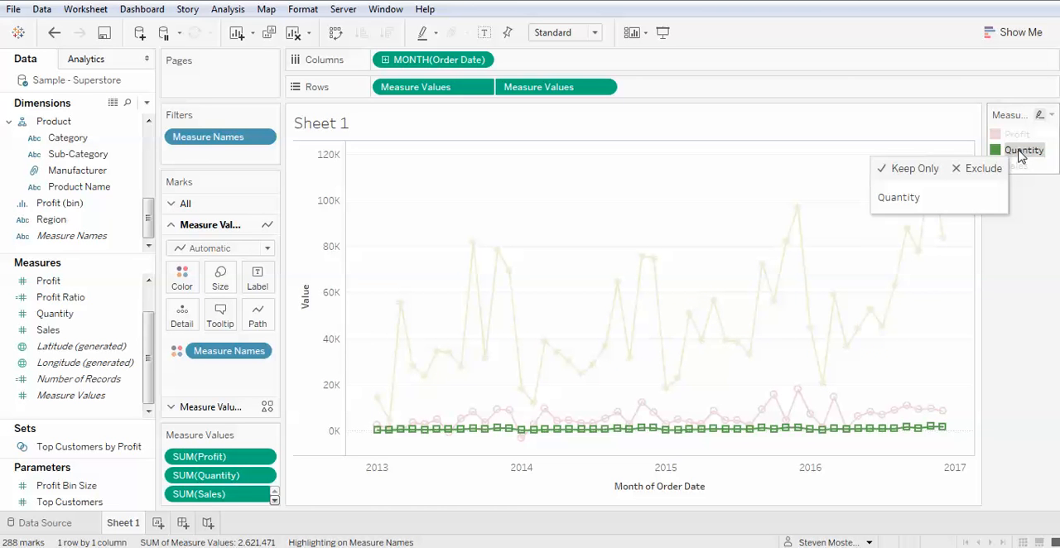
left_click(1013, 134)
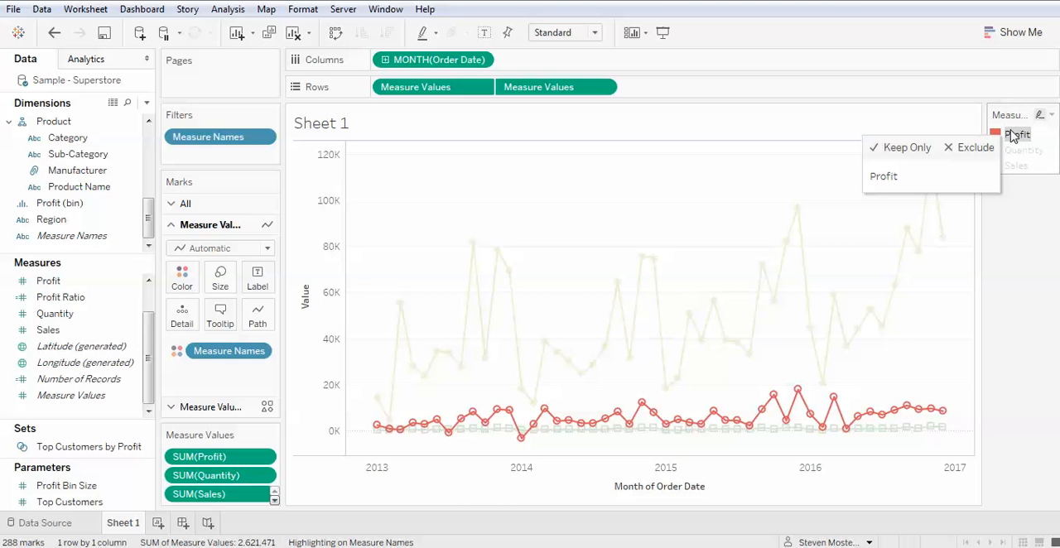
left_click(1014, 135)
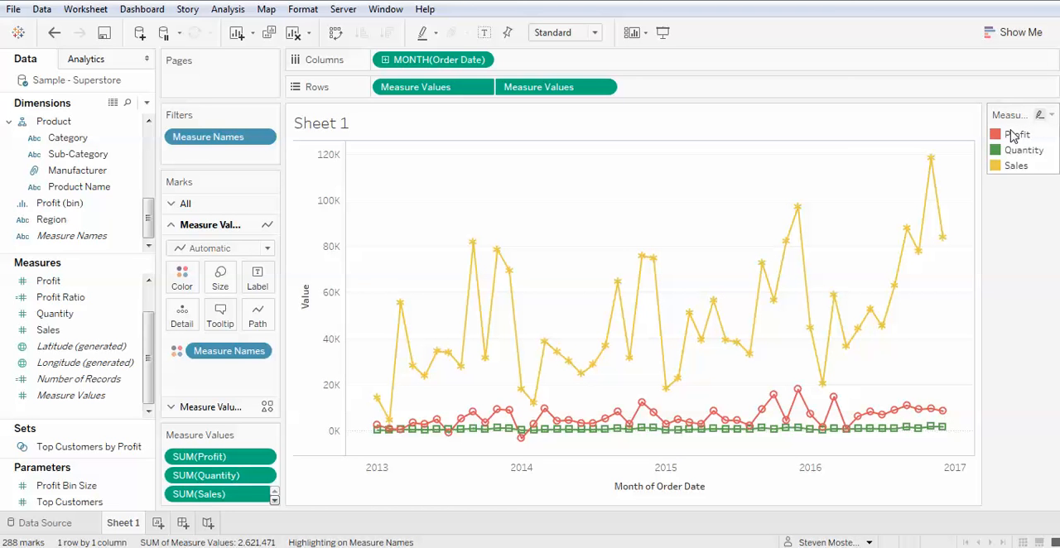